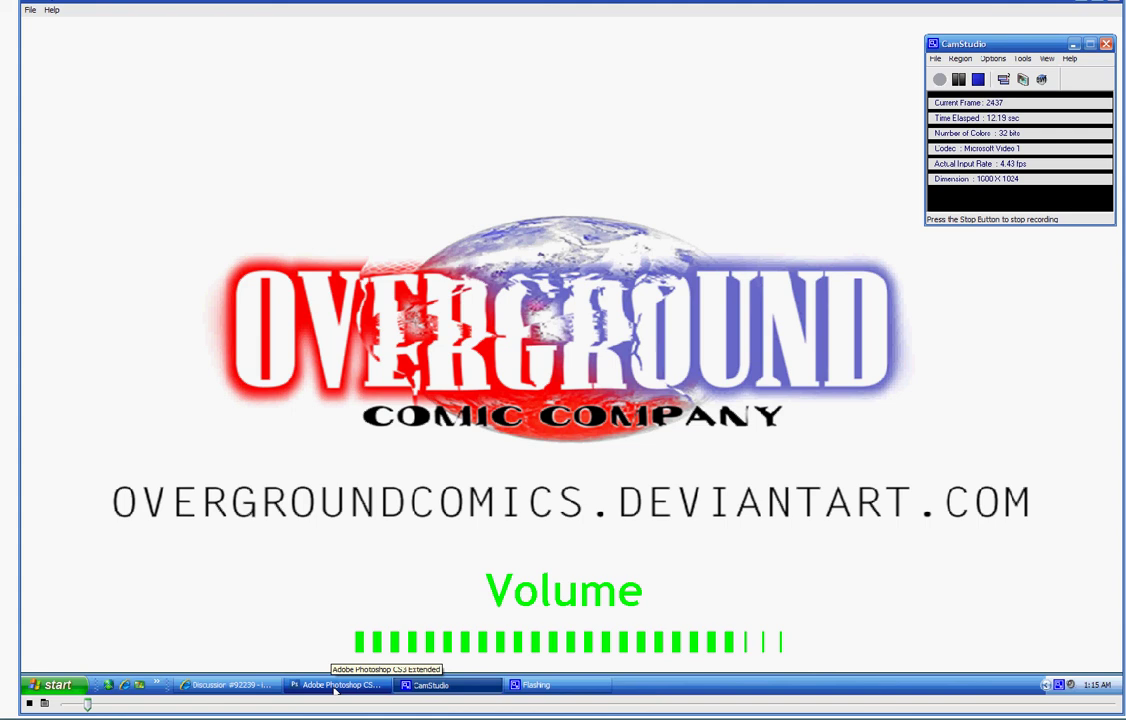
Switch to Photoshop and compare the hero's flat colors with the Black copy line art channel hidden and shown
left_click(338, 688)
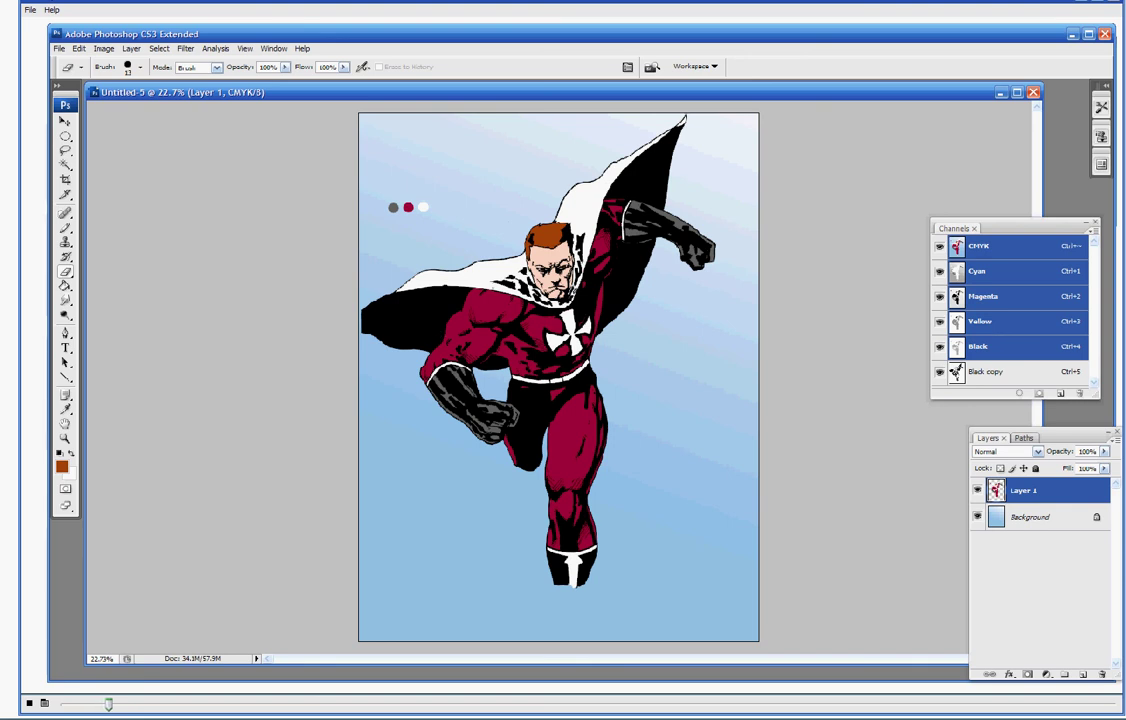
type("27.5")
key("Return")
type("42.36")
key("Return")
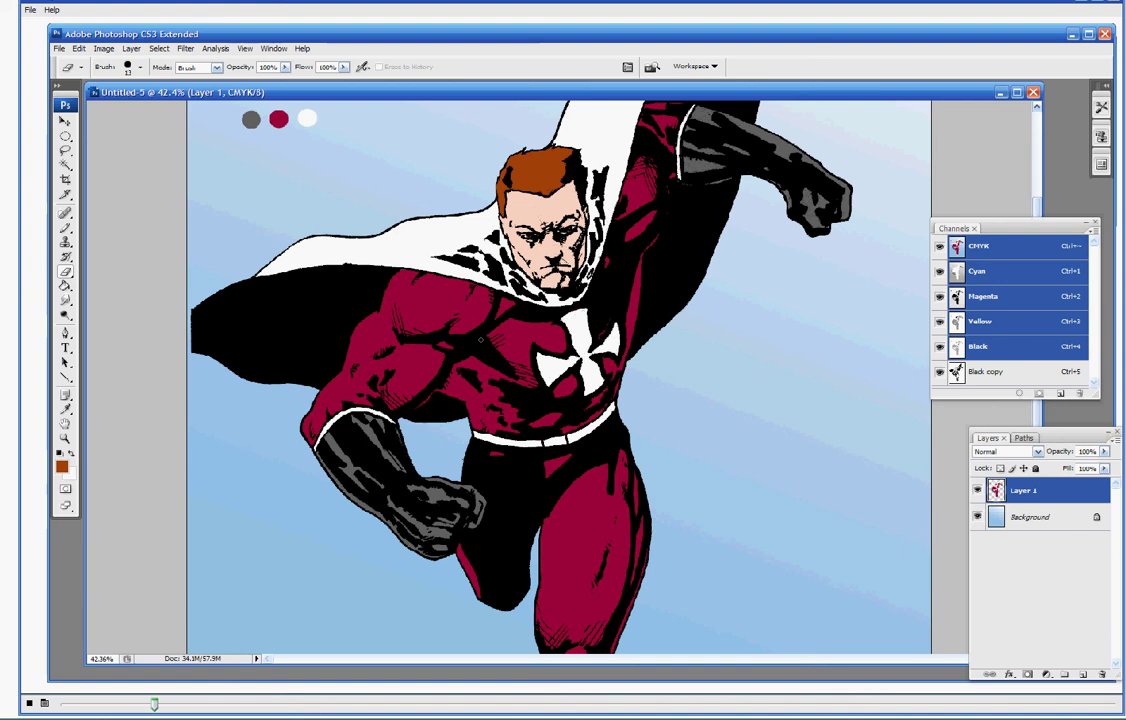
left_click(940, 373)
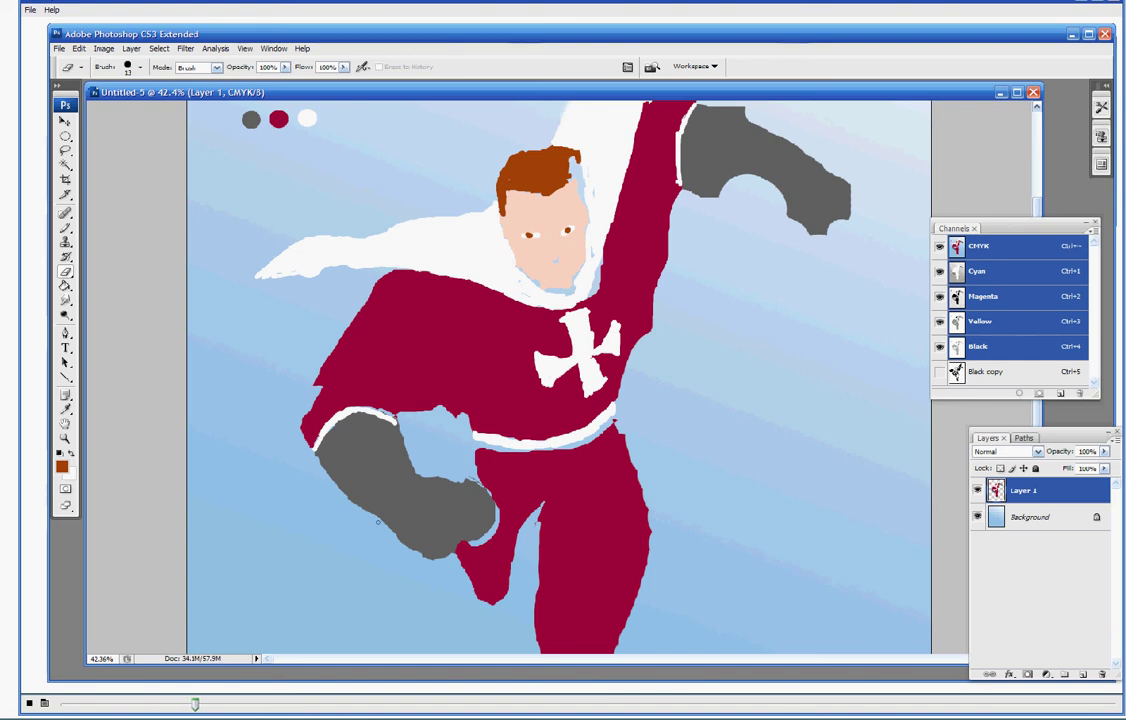
key("ctrl+0")
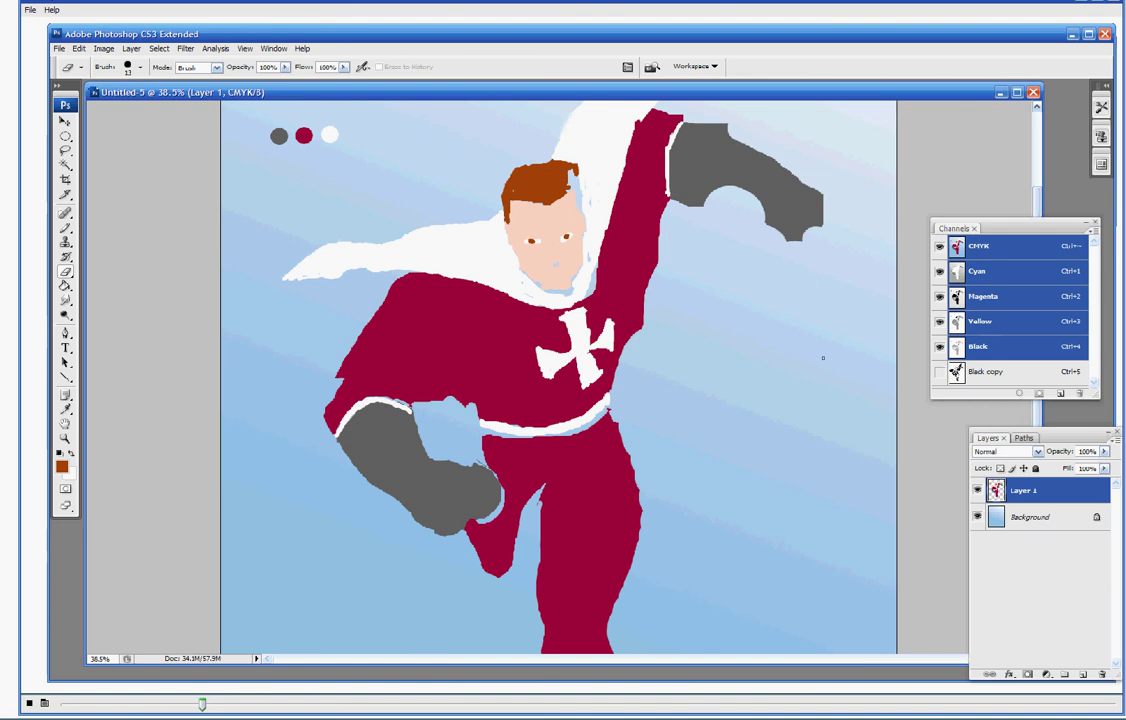
left_click(937, 372)
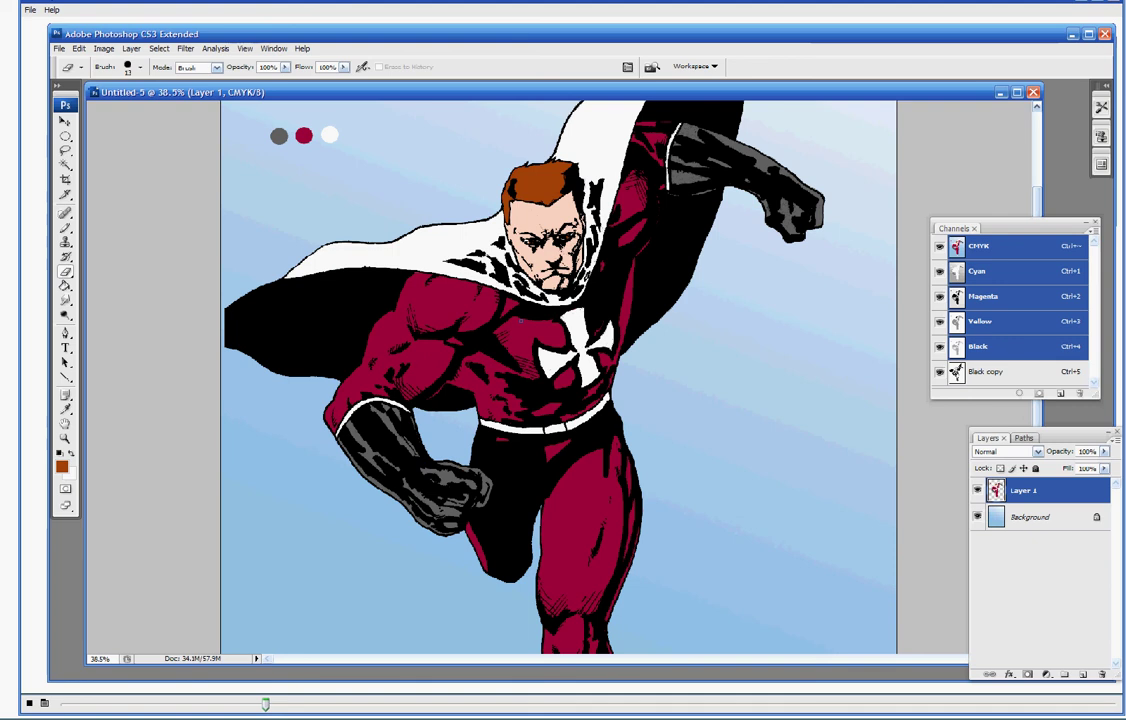
Select every maroon costume area with the non-contiguous Magic Wand and hide the Black copy channel to inspect the selection
left_click(65, 177)
left_click(65, 165)
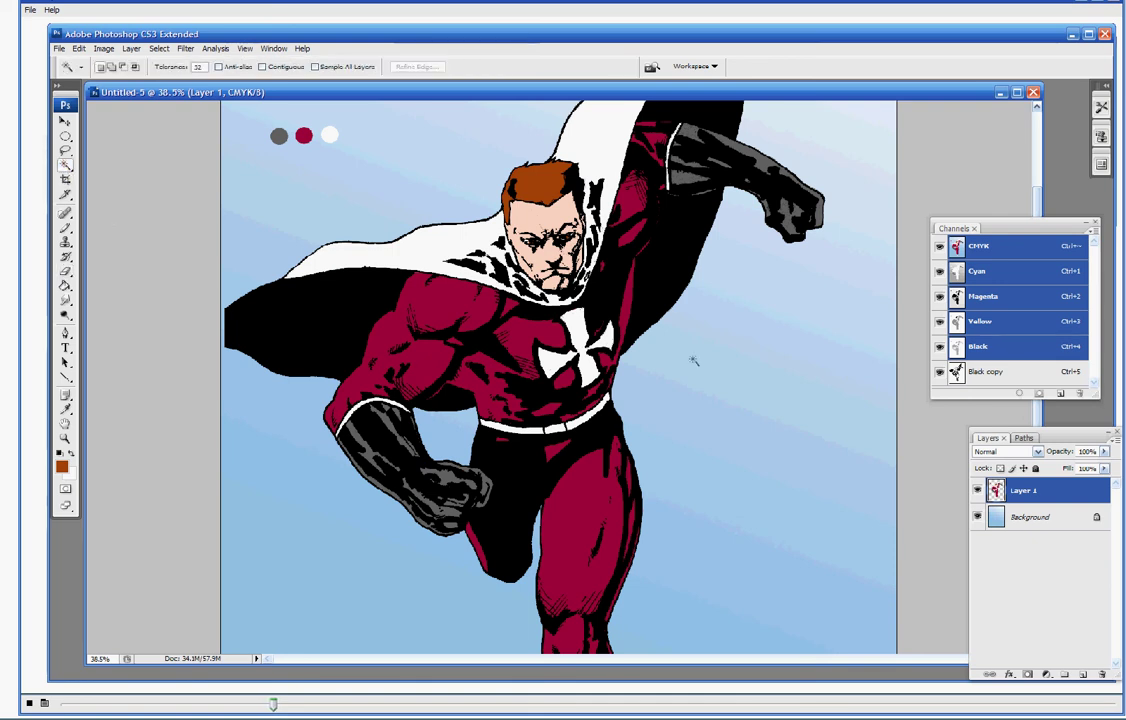
left_click(530, 336)
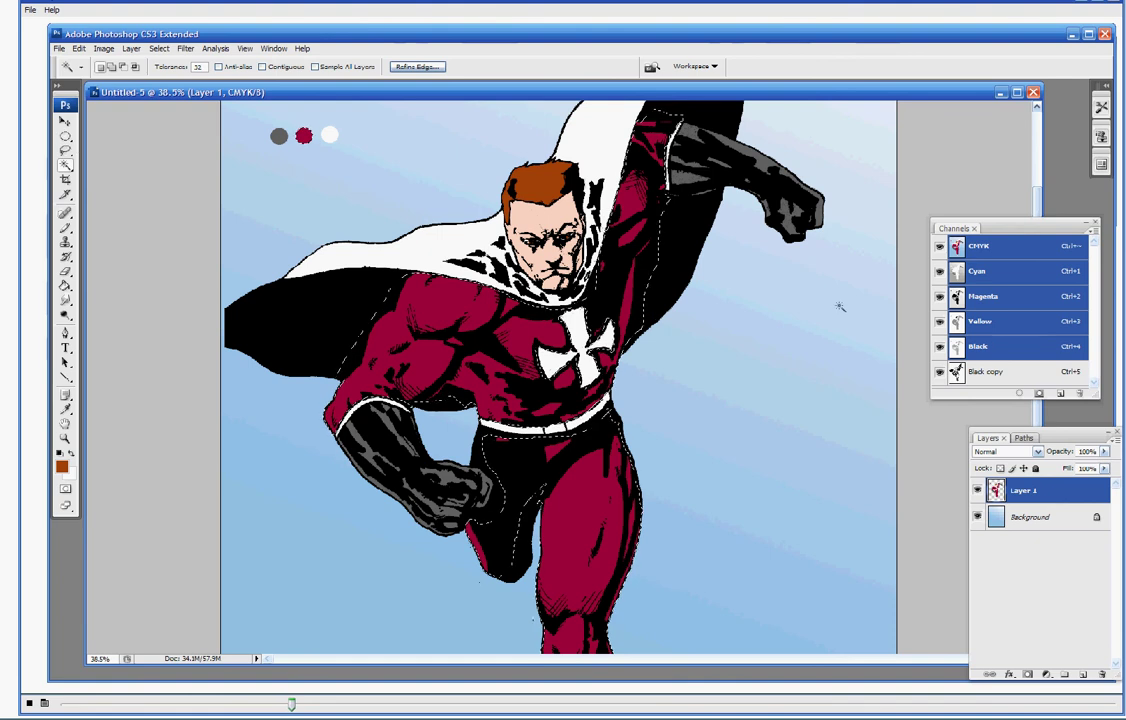
left_click(939, 372)
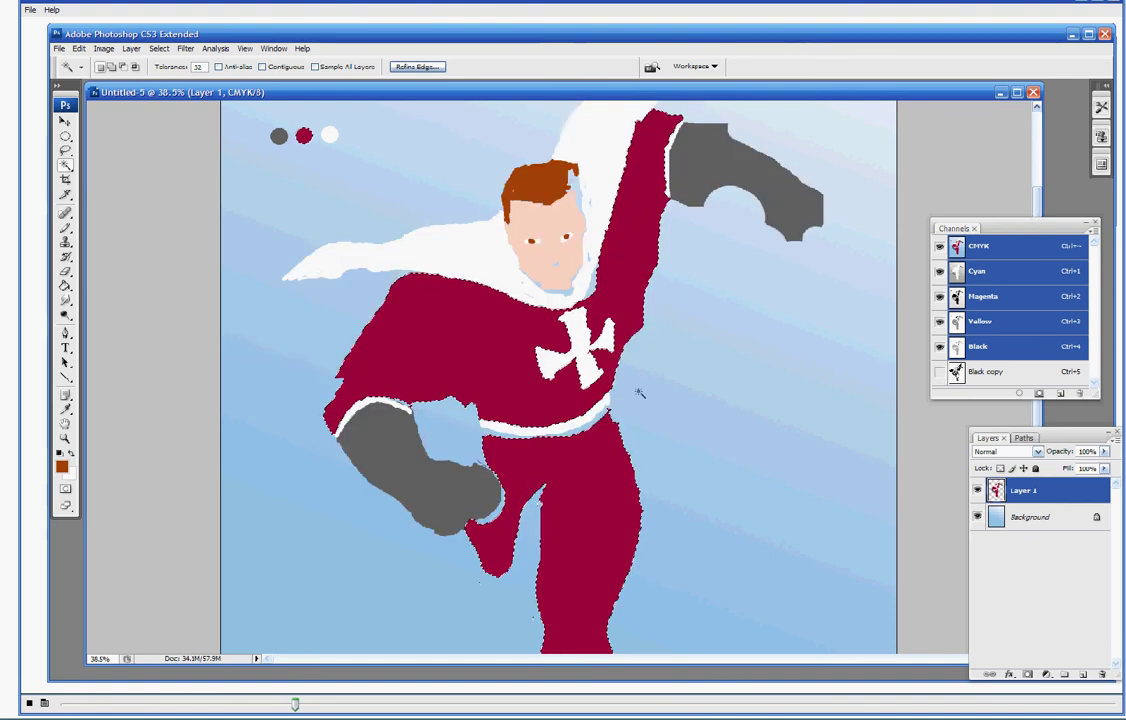
scroll(633, 393, "up", 4)
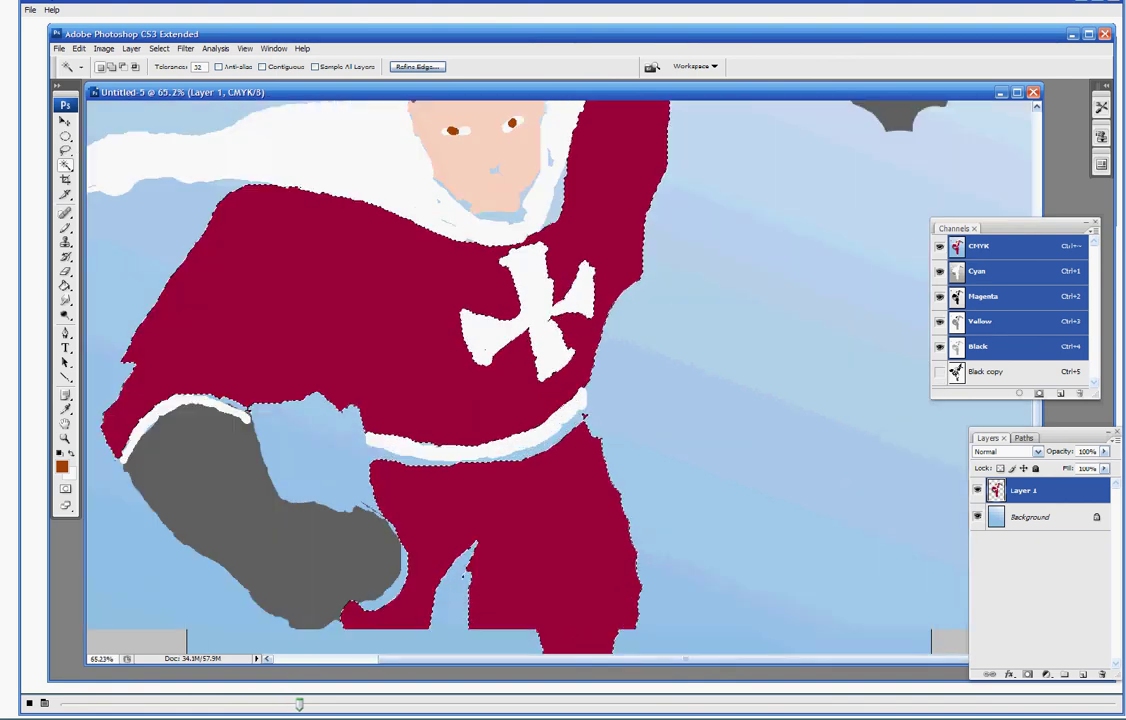
scroll(626, 398, "up", 2)
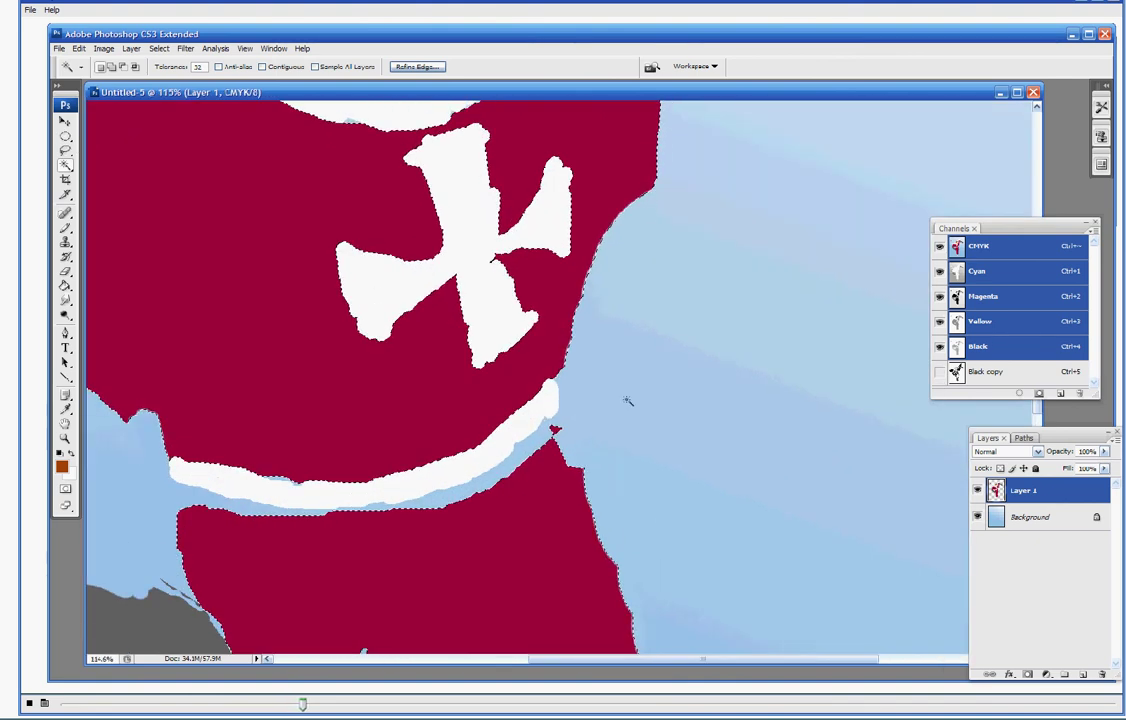
scroll(603, 412, "down", 4)
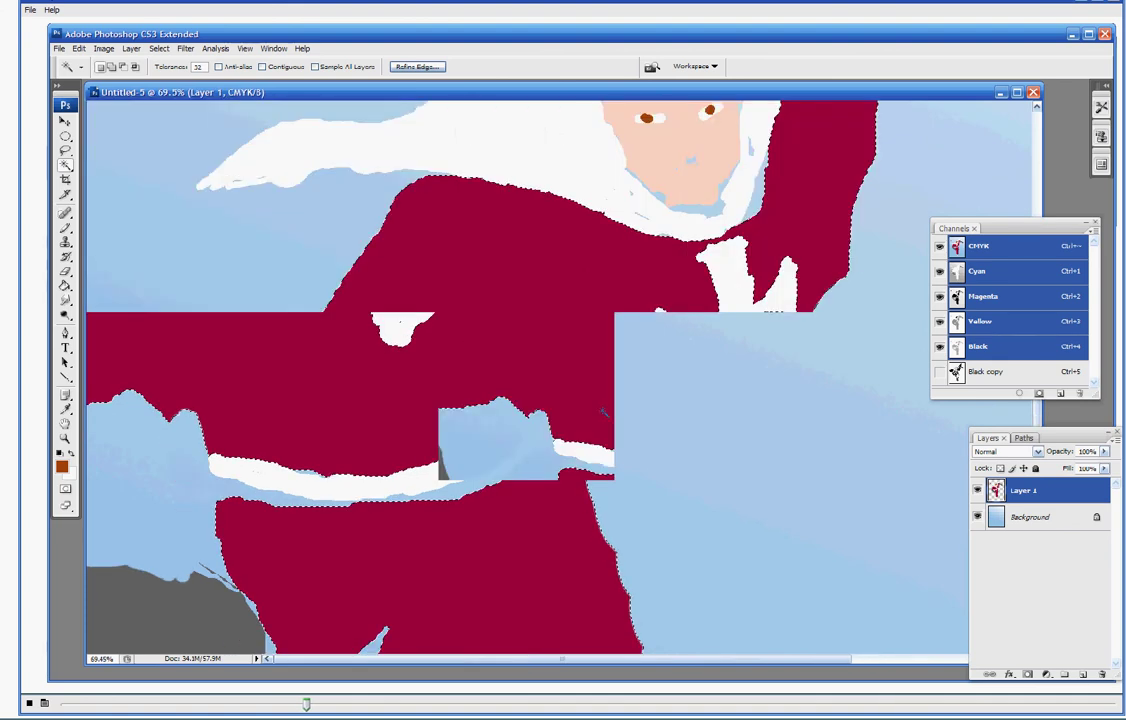
Enable Contiguous for the Magic Wand, clear the old selection, and select only the maroon upper body
left_click(262, 66)
left_click(65, 136)
left_click(188, 186)
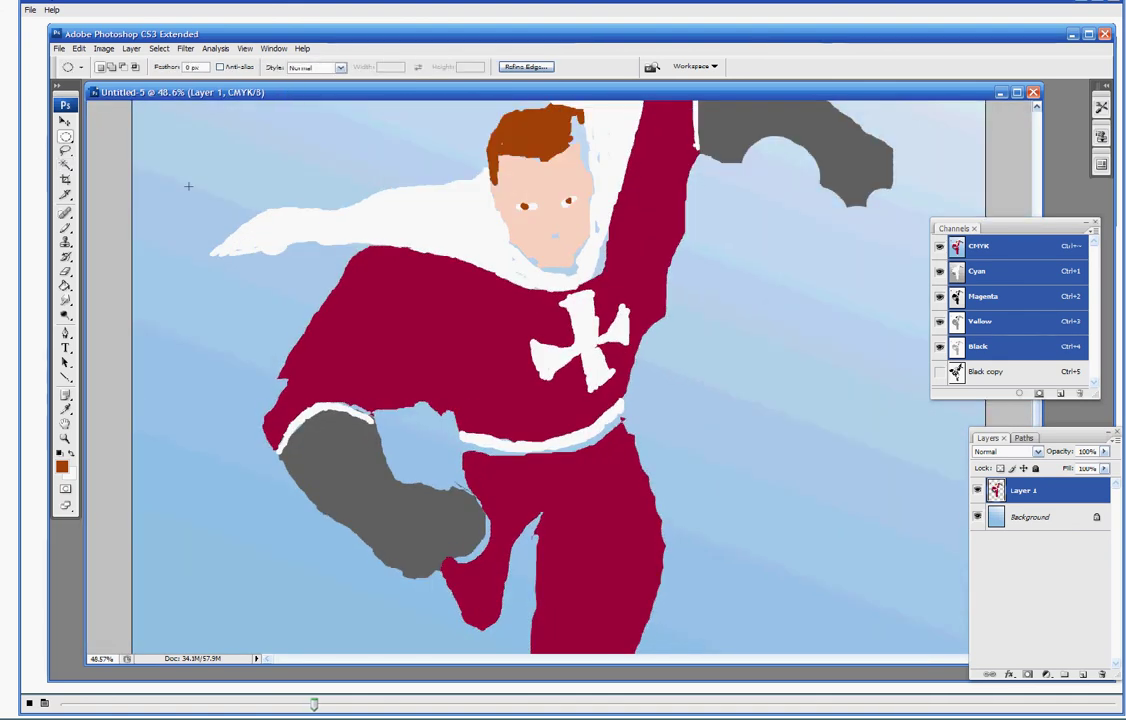
left_click(65, 164)
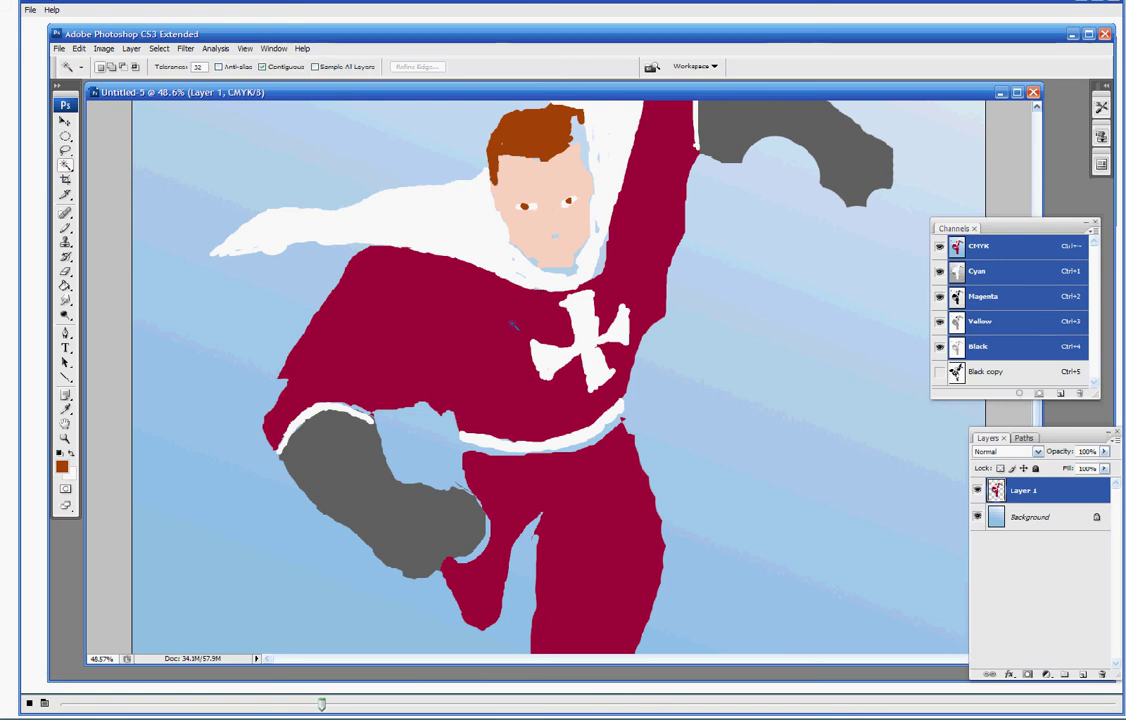
left_click(406, 277)
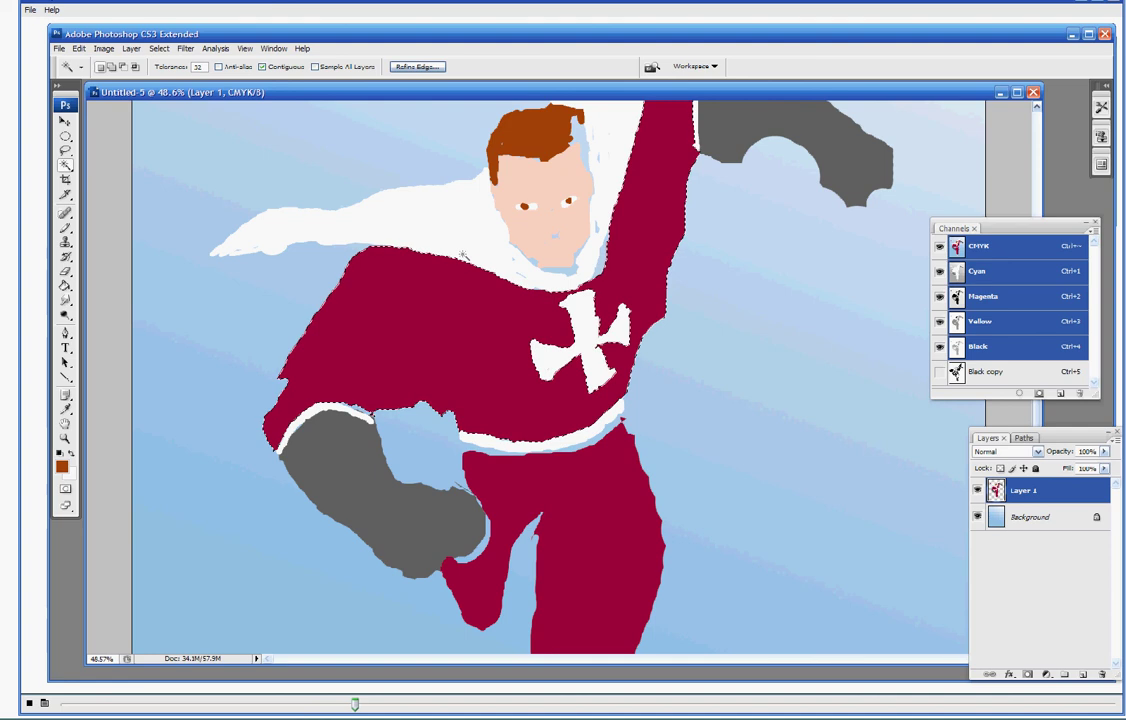
Show the Black copy channel again and set up the Gradient tool with the foreground-to-background preset
scroll(463, 256, "down", 4)
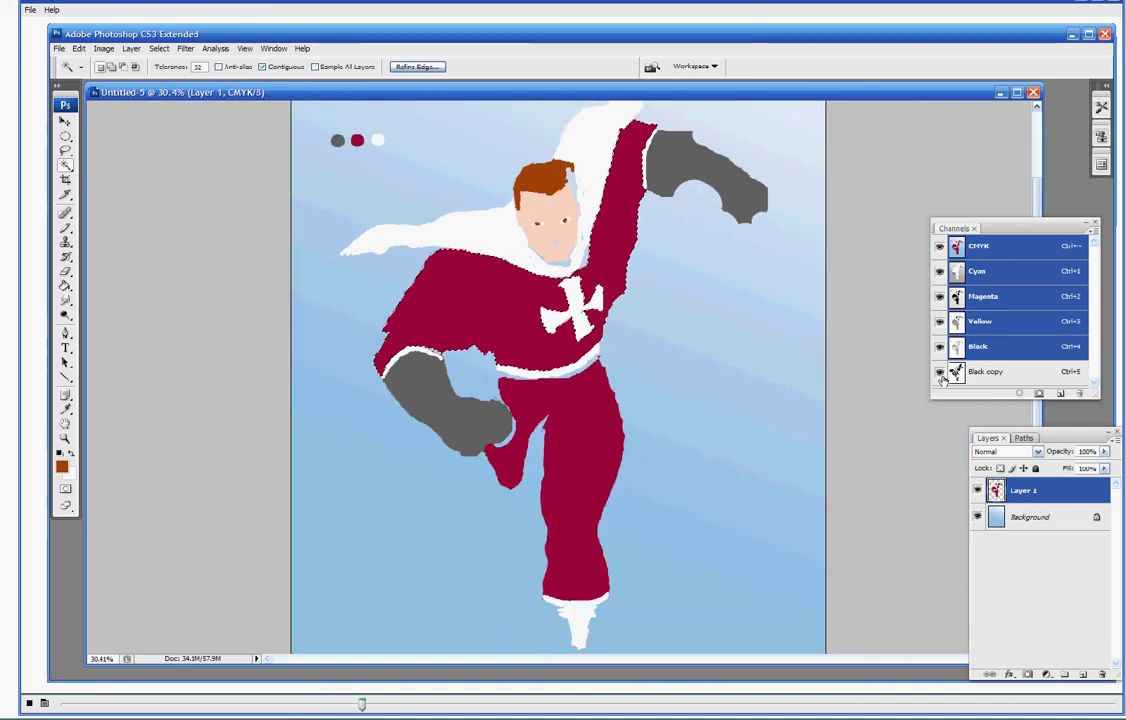
left_click(939, 372)
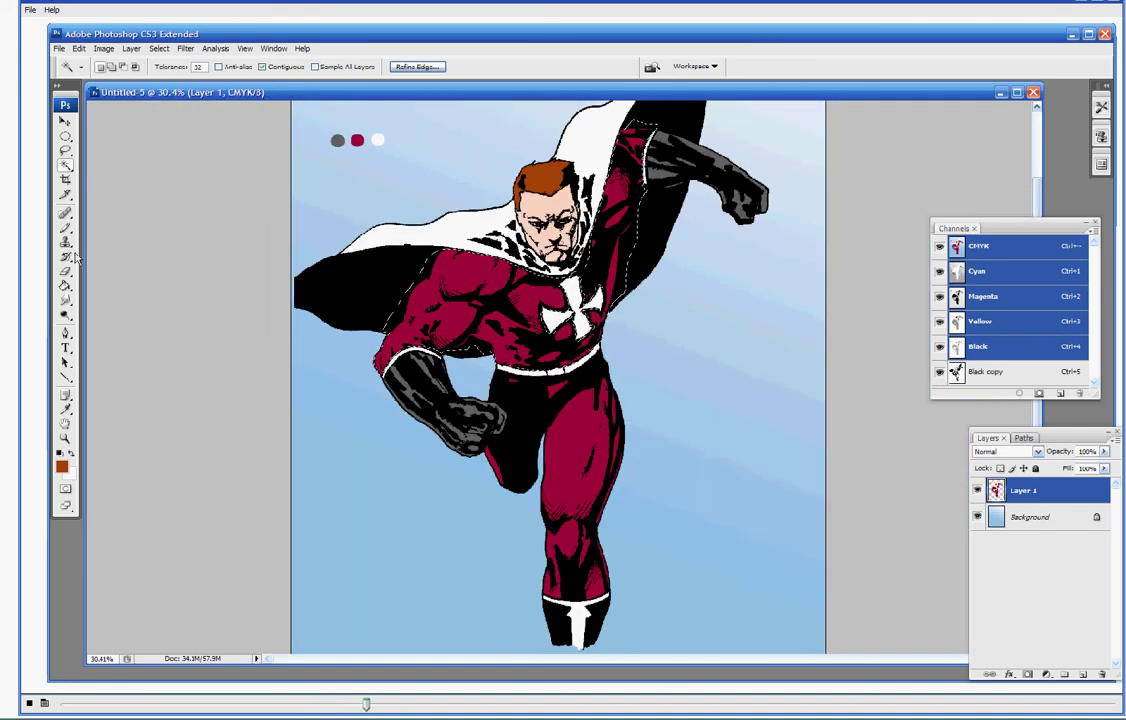
left_click(64, 287)
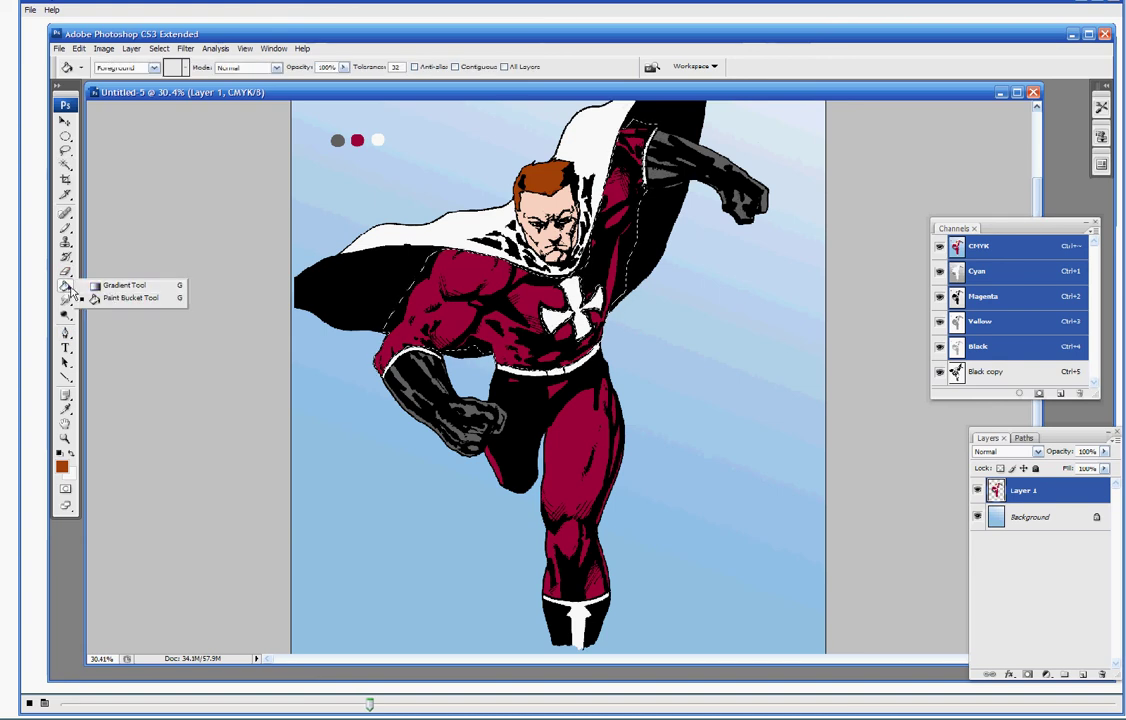
left_click(122, 285)
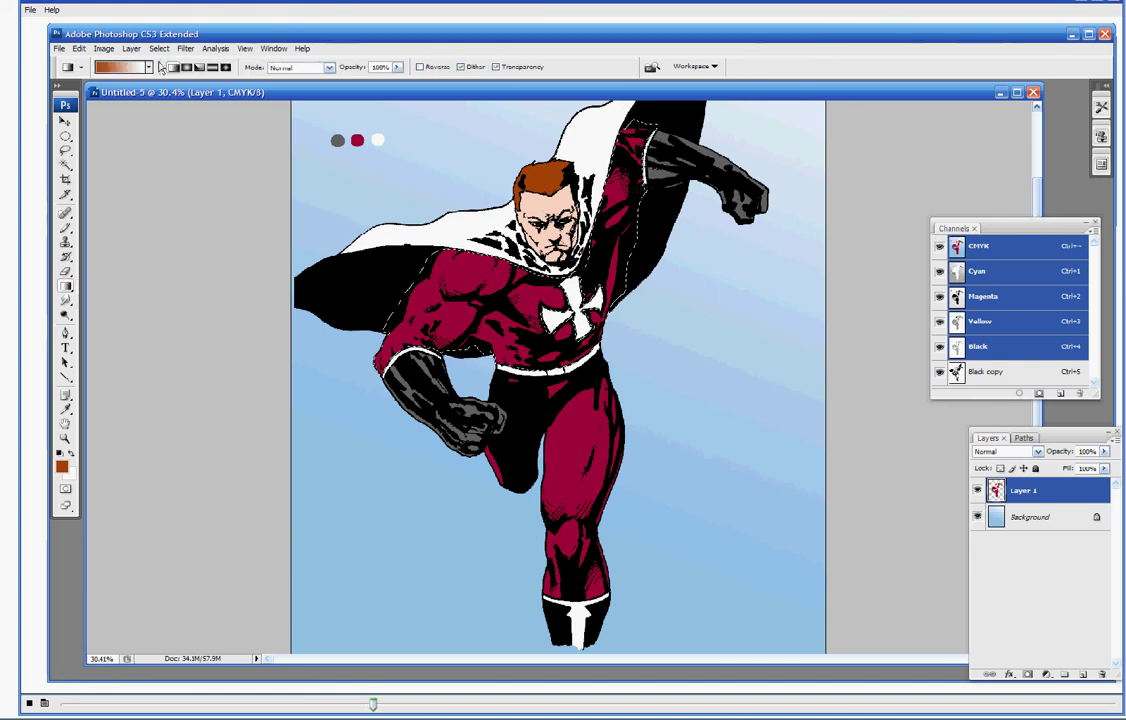
left_click(149, 68)
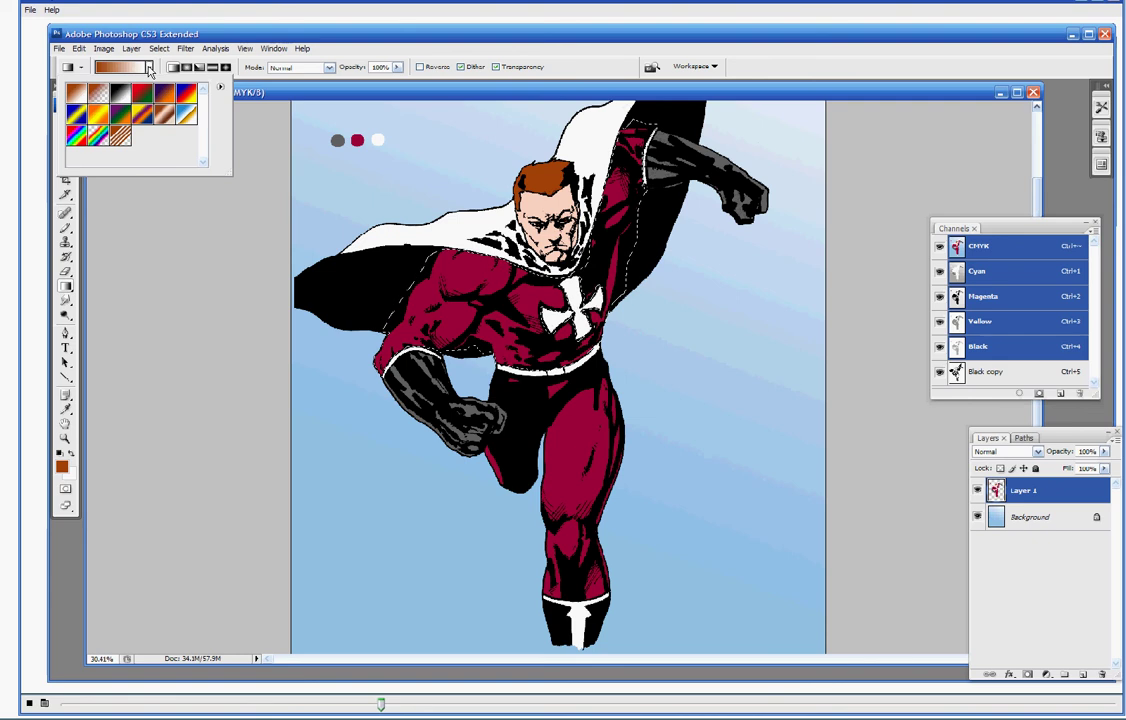
left_click(76, 93)
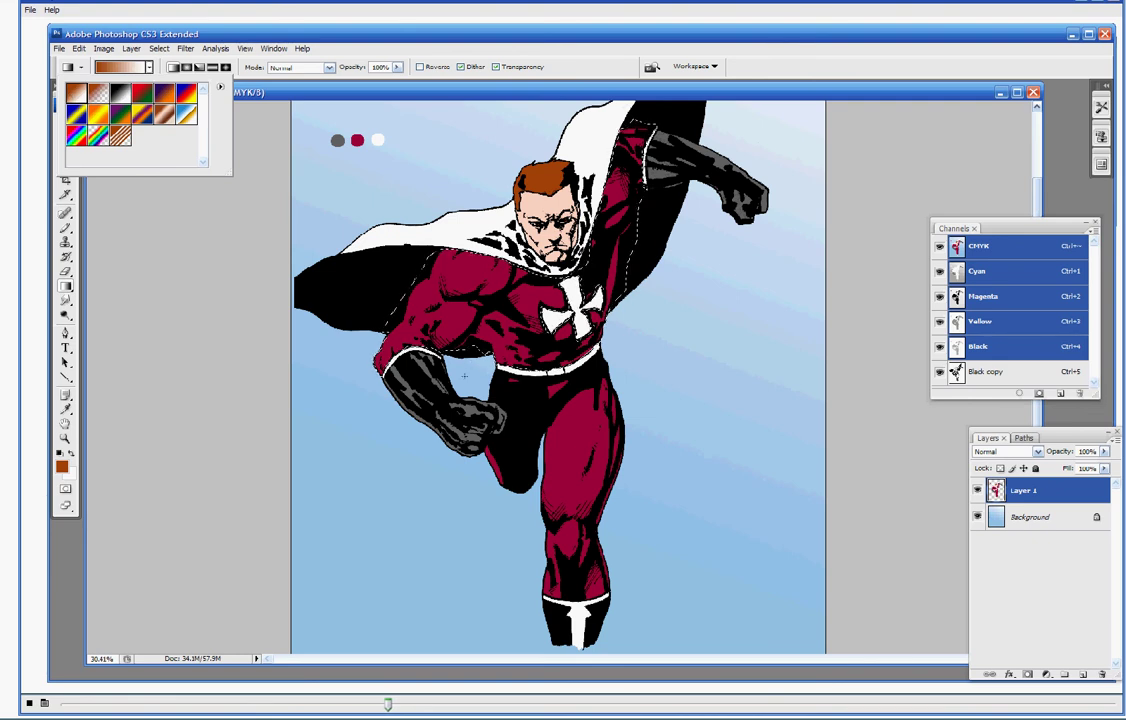
Try a brown-to-white gradient across the selected upper body towards the raised arm, and undo it
left_click_drag(464, 374, 692, 127)
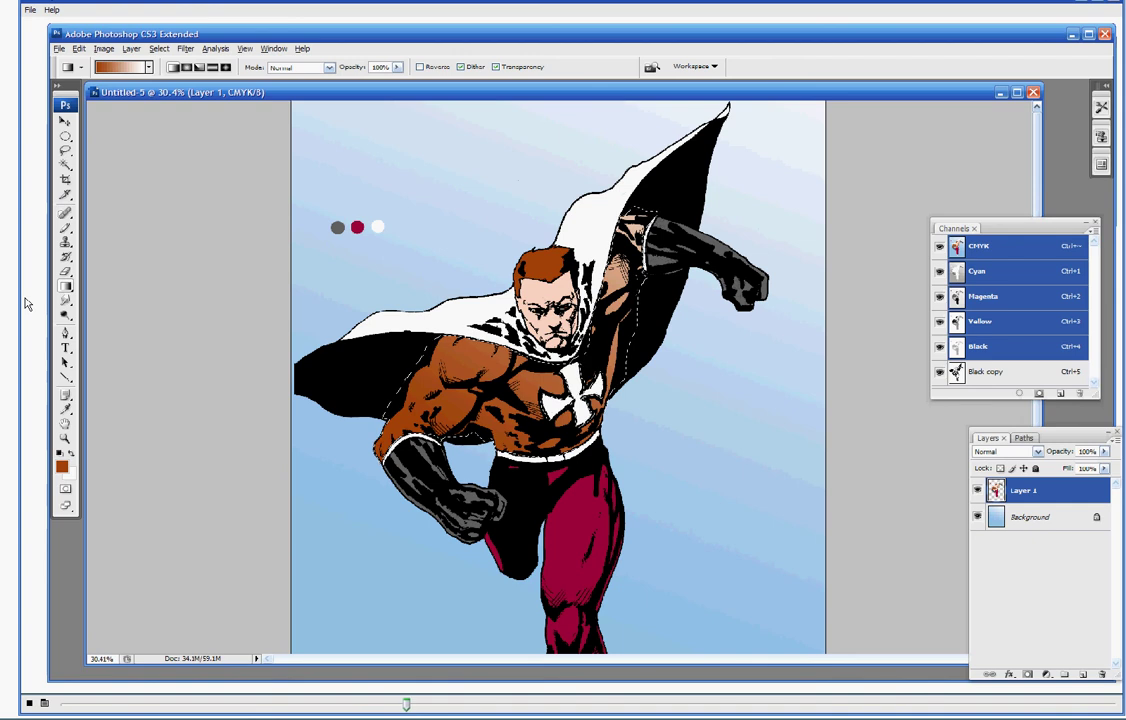
key("ctrl+z")
Sample the maroon palette swatch as the foreground color and apply a maroon-to-white gradient to the selected upper body
key("i")
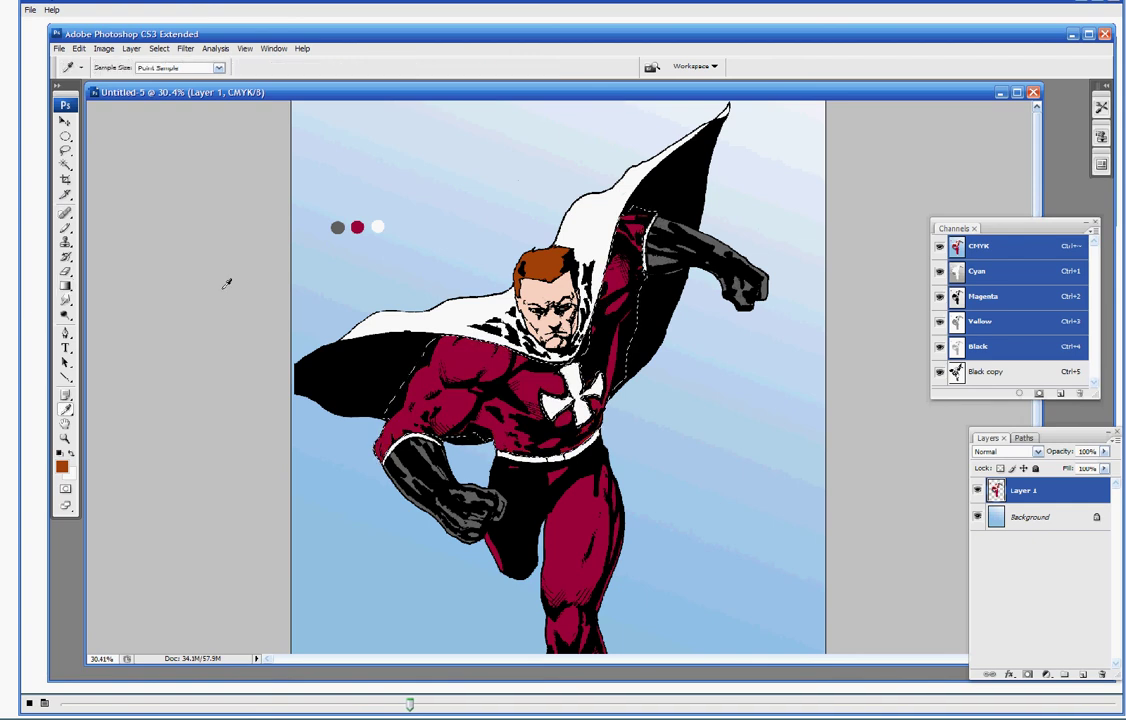
left_click(358, 227)
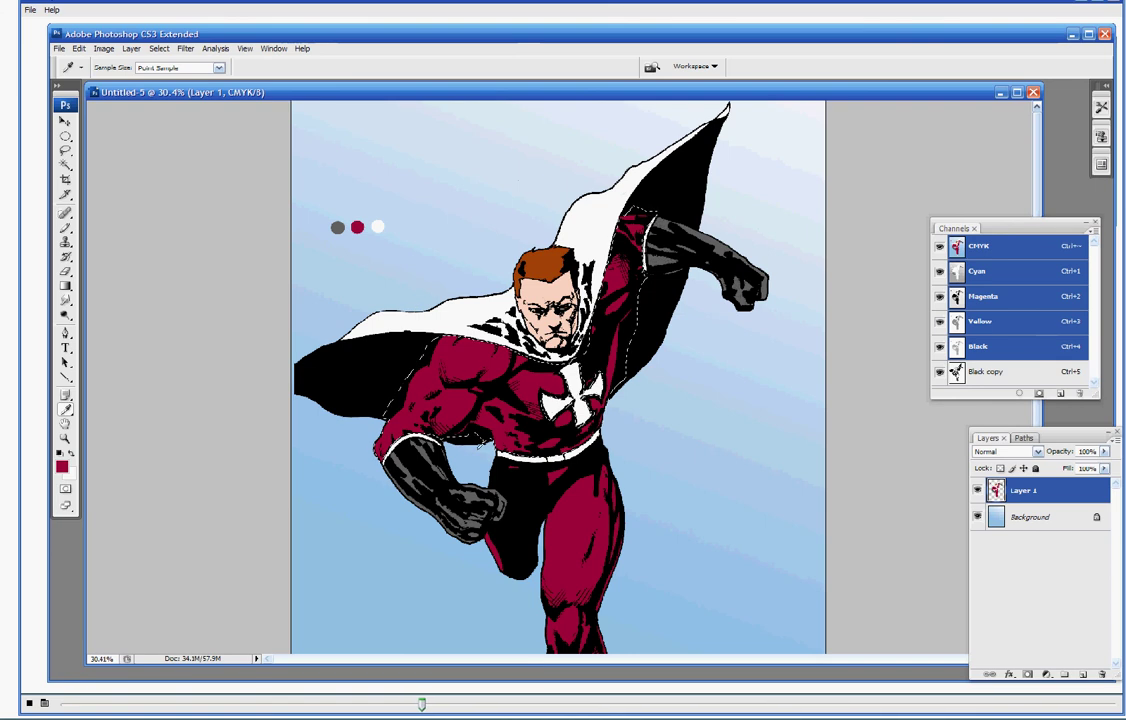
left_click(65, 286)
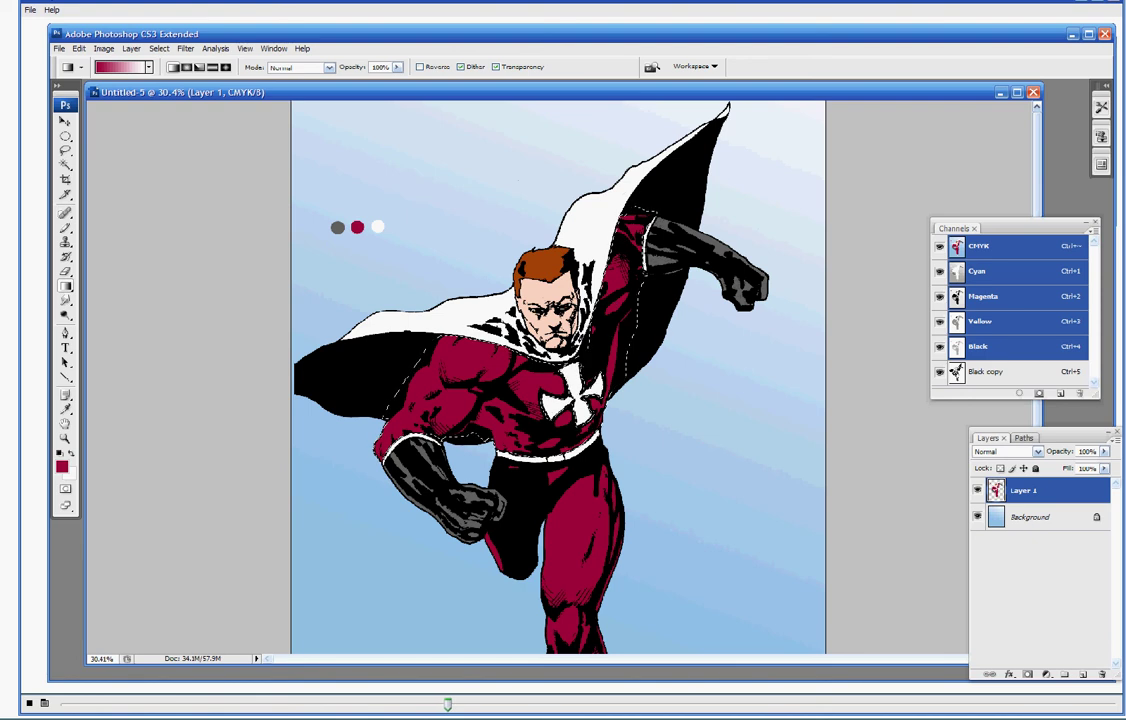
left_click_drag(580, 355, 625, 318)
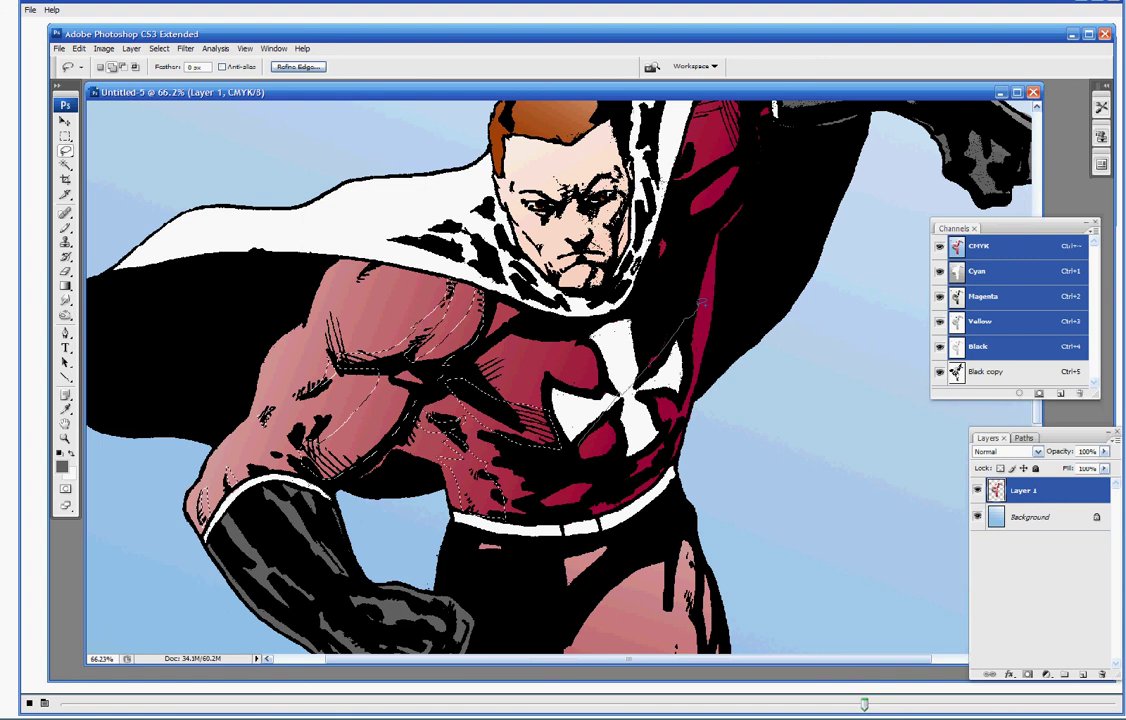
Add freehand Lasso shadow areas over the chest emblem, the side of the torso and the raised upper arm to the selection
mouse_move(622, 390)
left_mouse_down()
mouse_move(700, 290)
mouse_move(645, 265)
left_mouse_up()
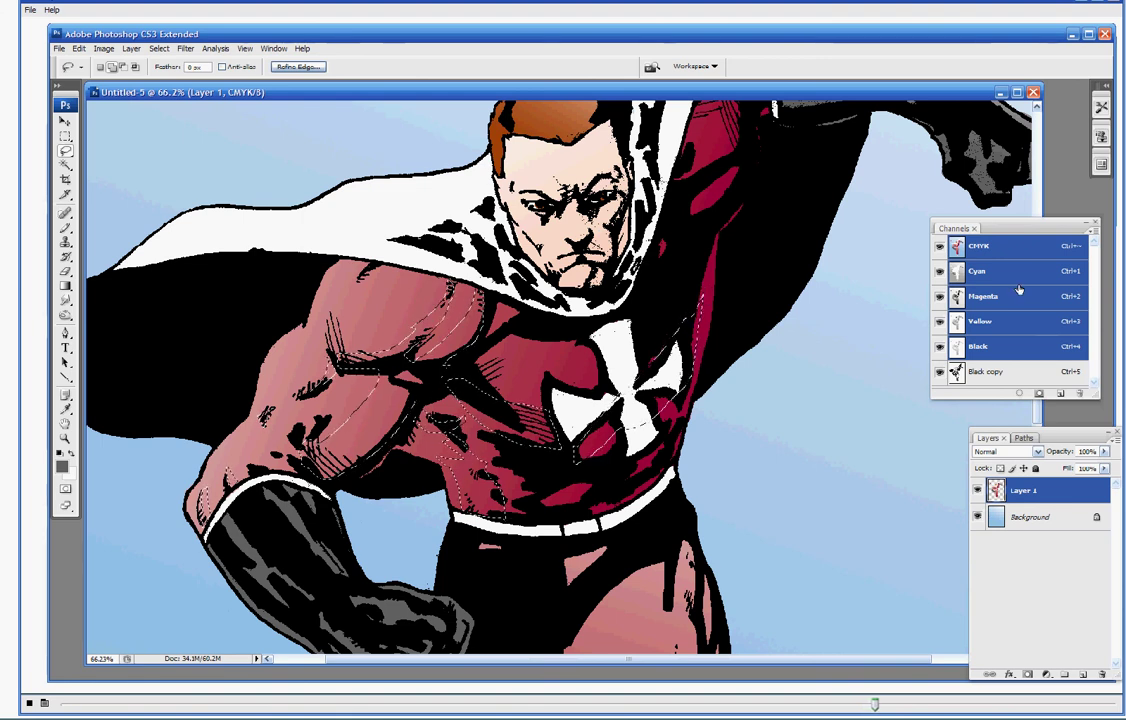
scroll(560, 380, "up", 3)
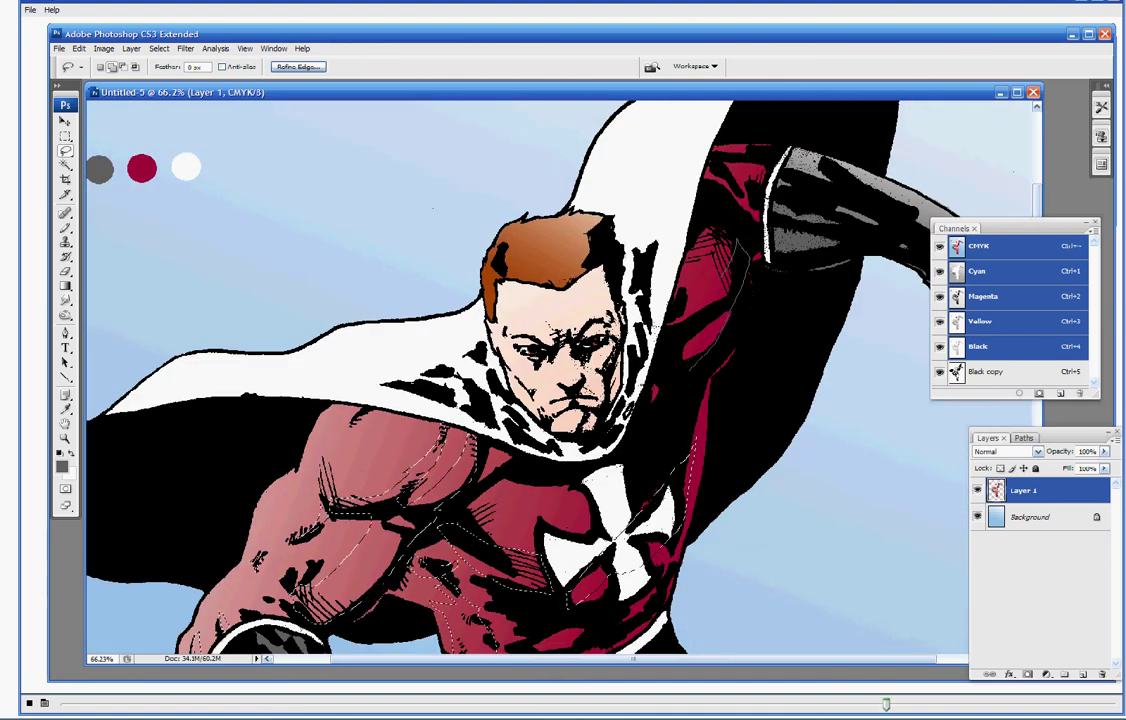
left_click_drag(740, 250, 668, 328)
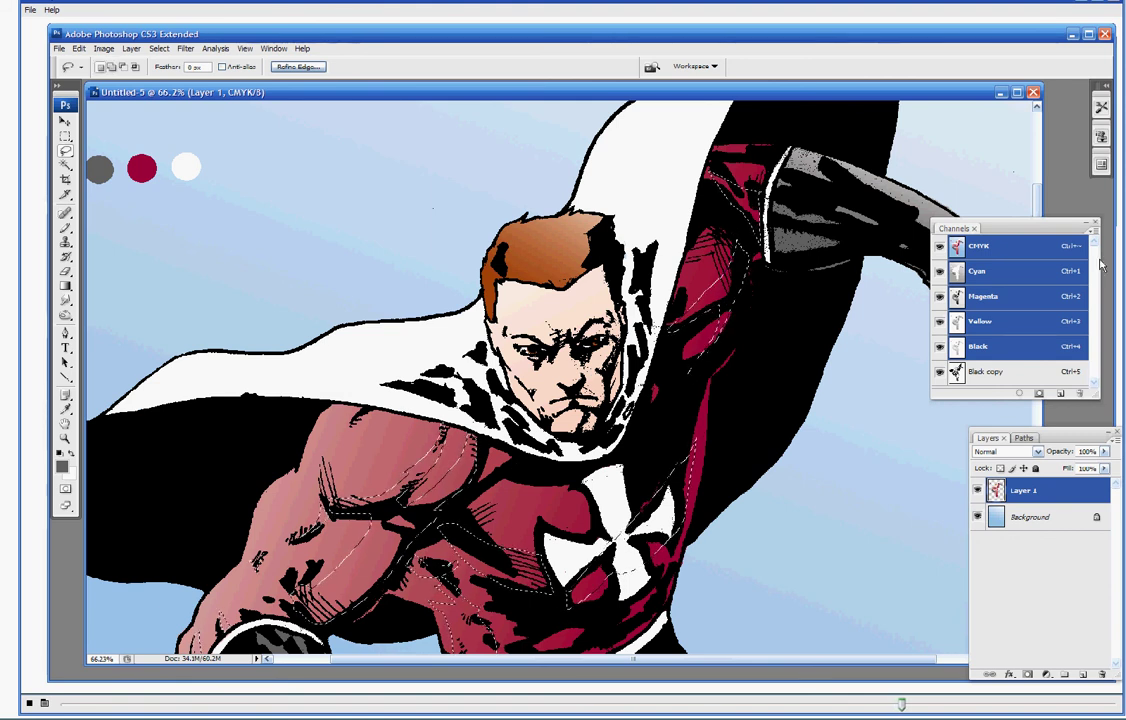
scroll(560, 380, "down", 3)
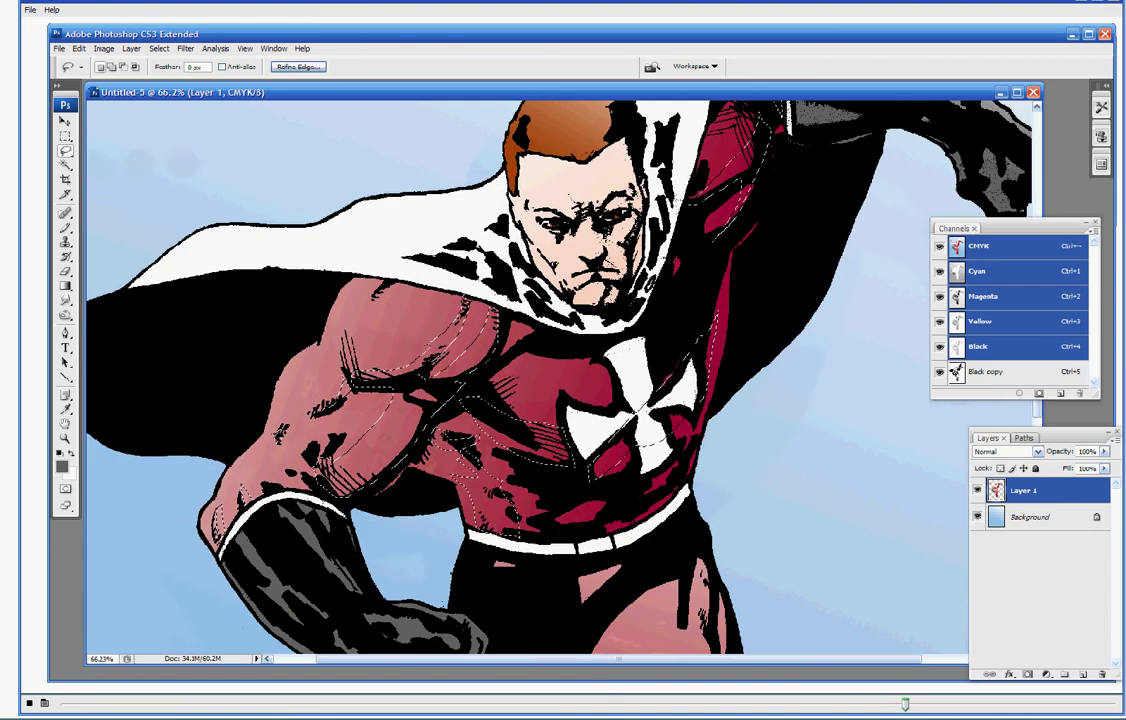
scroll(157, 117, "up", 1)
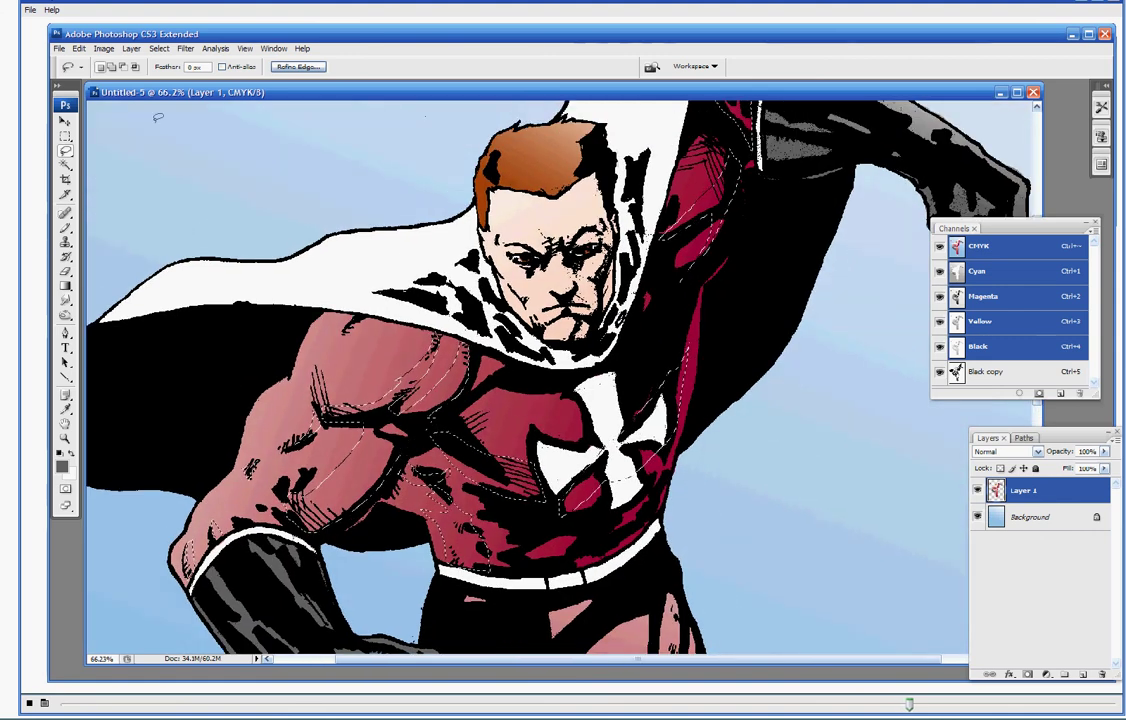
Darken the selected shadow areas using Hue/Saturation with Saturation +20 and Lightness -34, and clear the selection
left_click(104, 50)
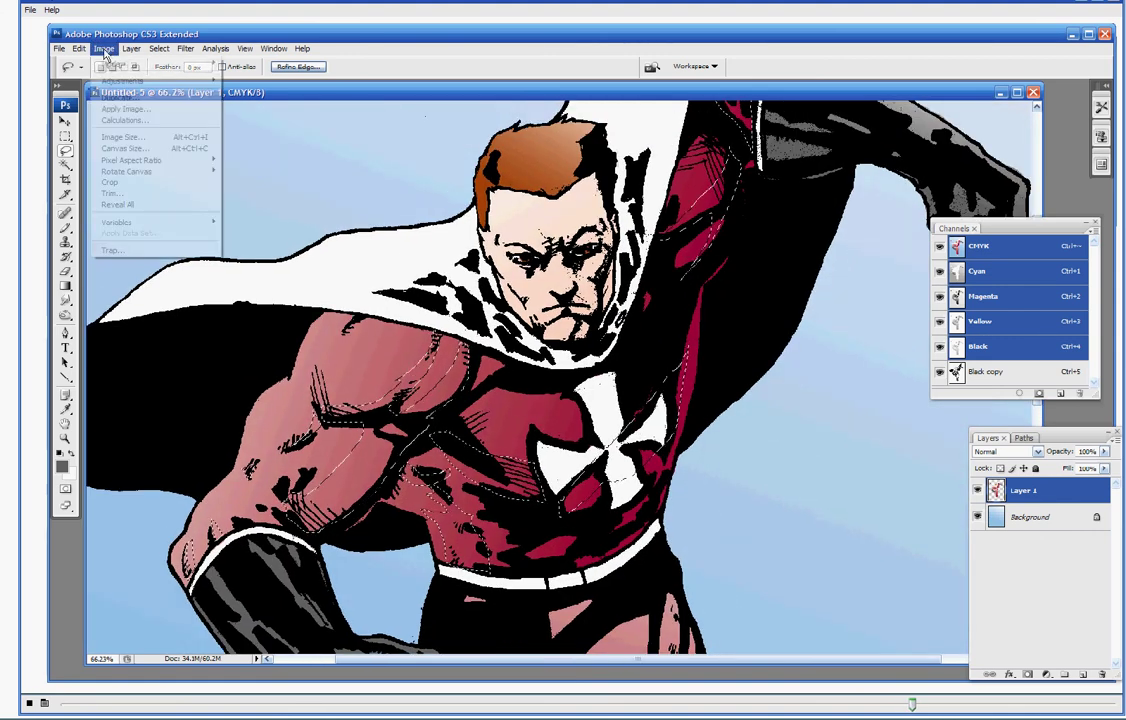
mouse_move(160, 80)
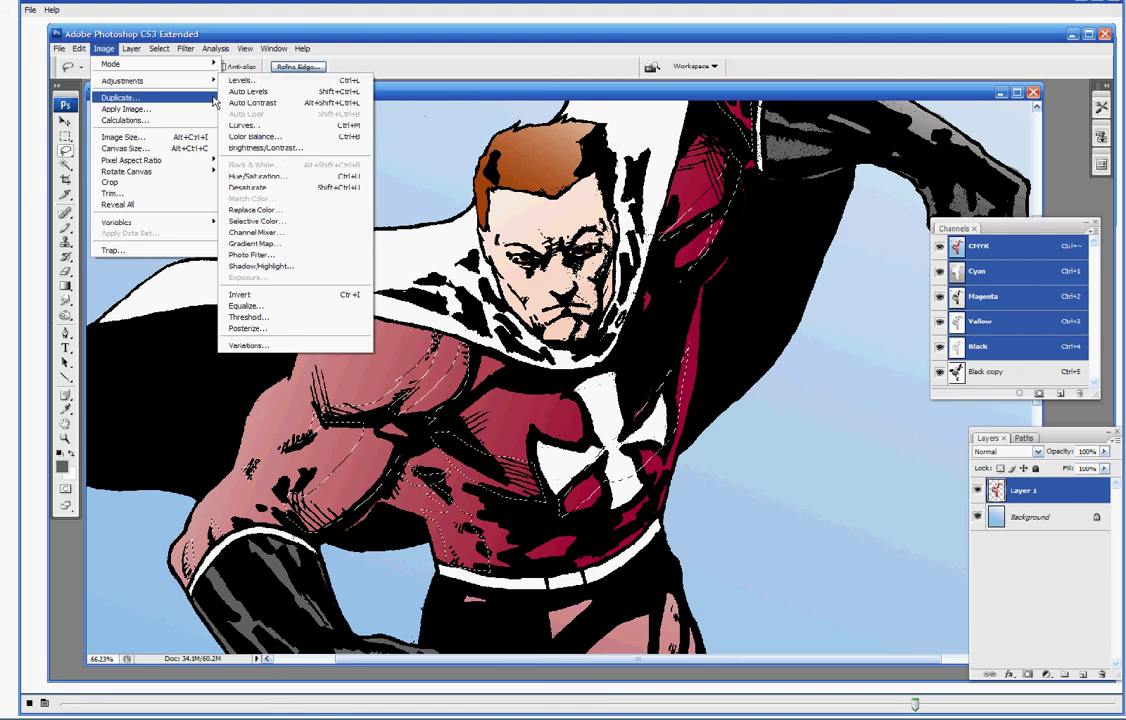
left_click(265, 177)
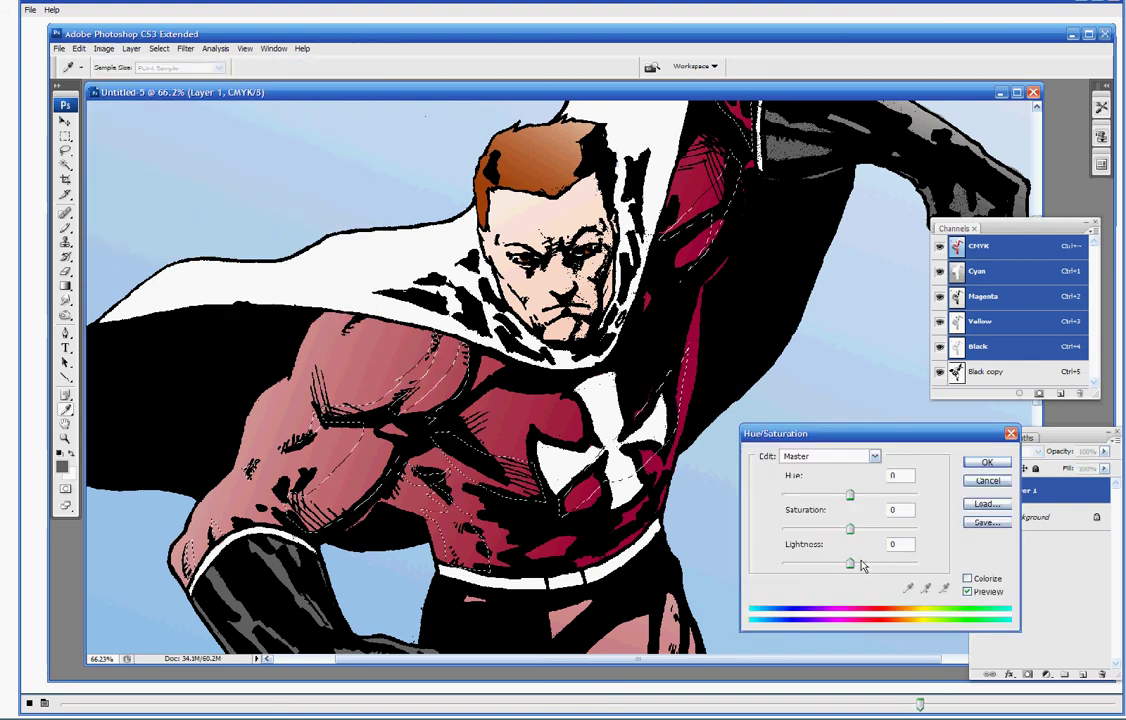
mouse_move(848, 564)
left_mouse_down()
mouse_move(829, 570)
mouse_move(867, 531)
mouse_move(827, 568)
left_mouse_up()
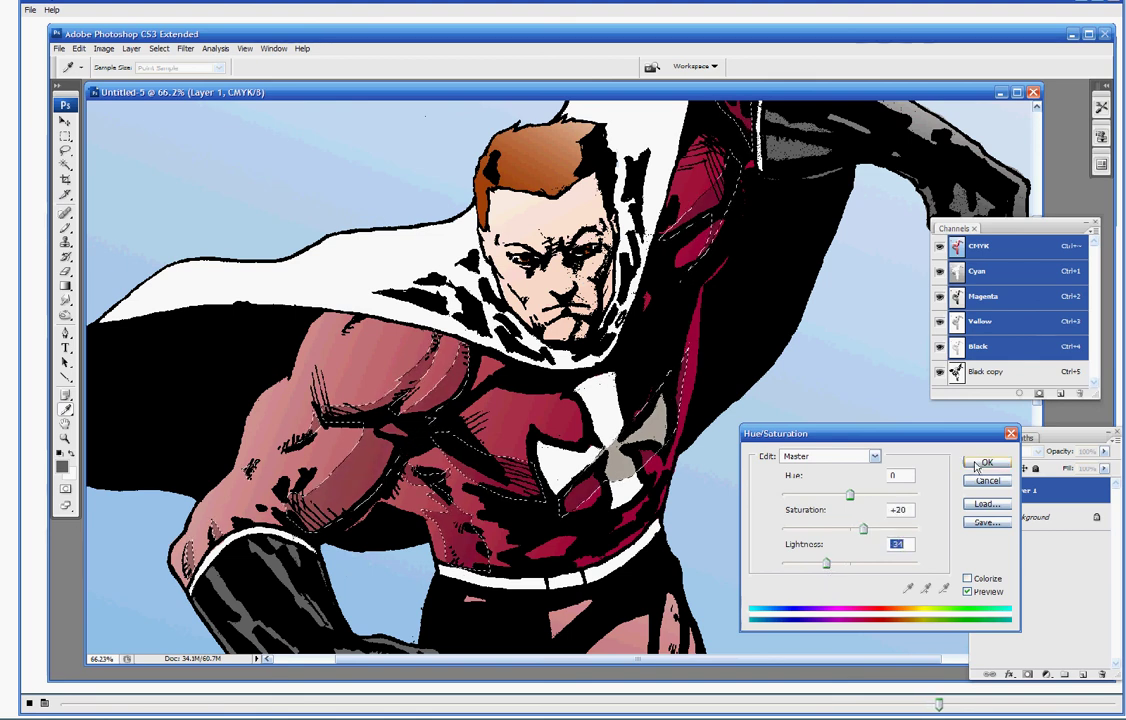
left_click(987, 463)
left_click(432, 384)
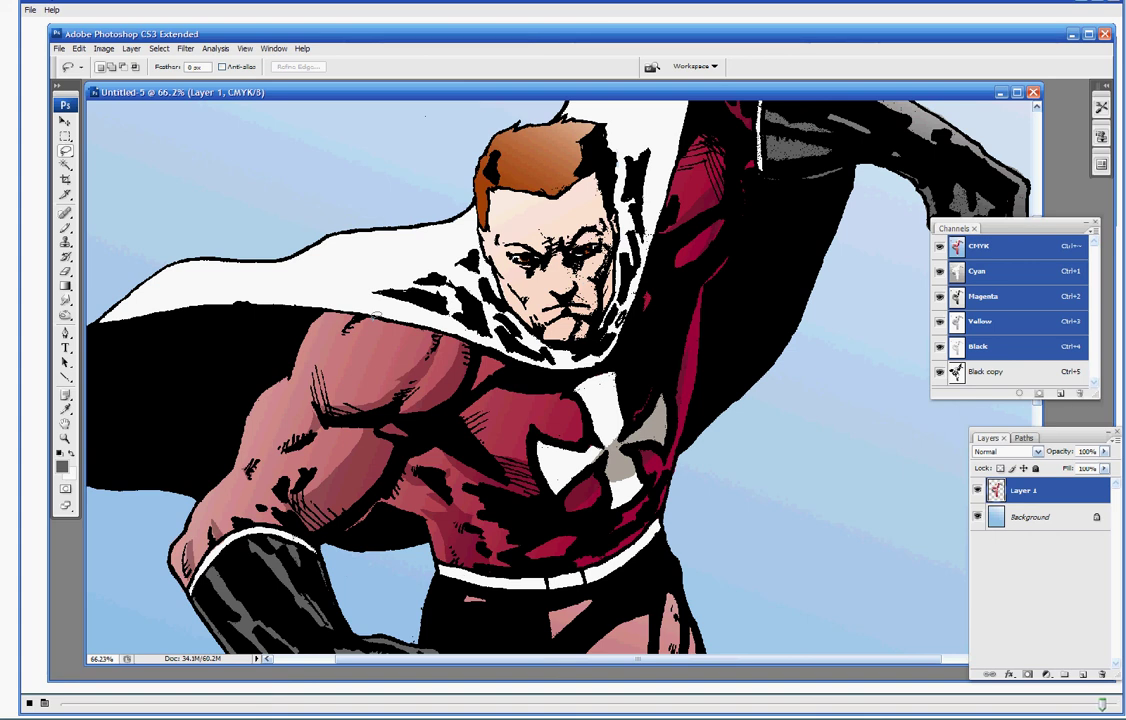
mouse_move(983, 716)
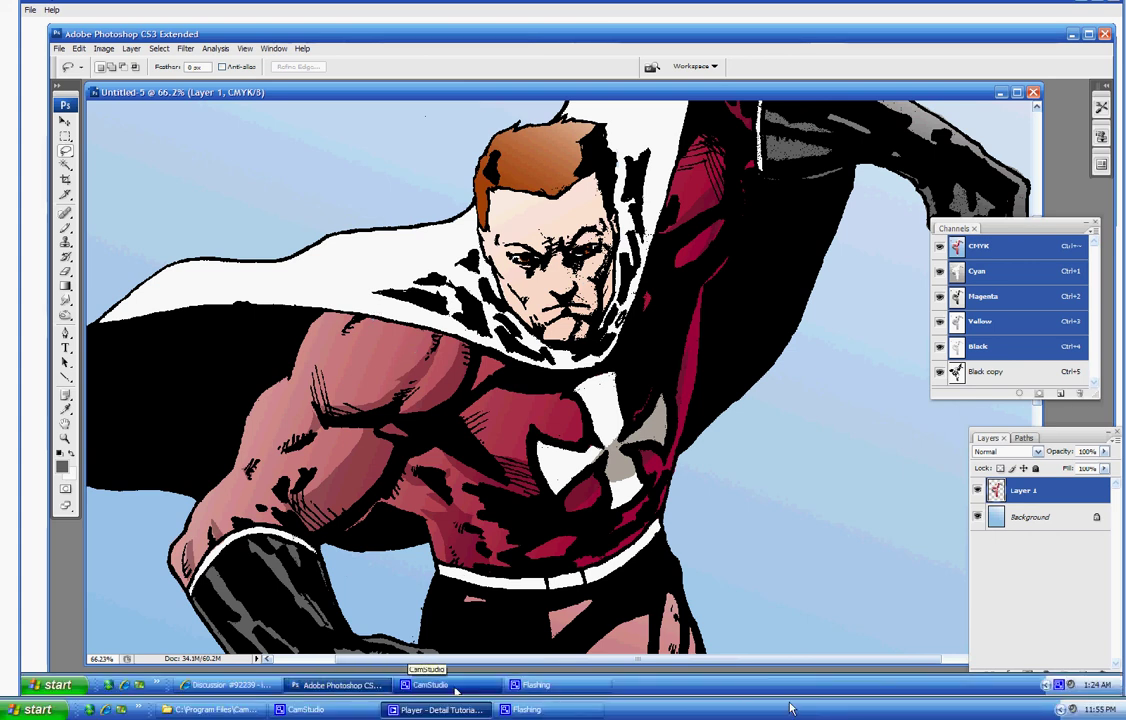